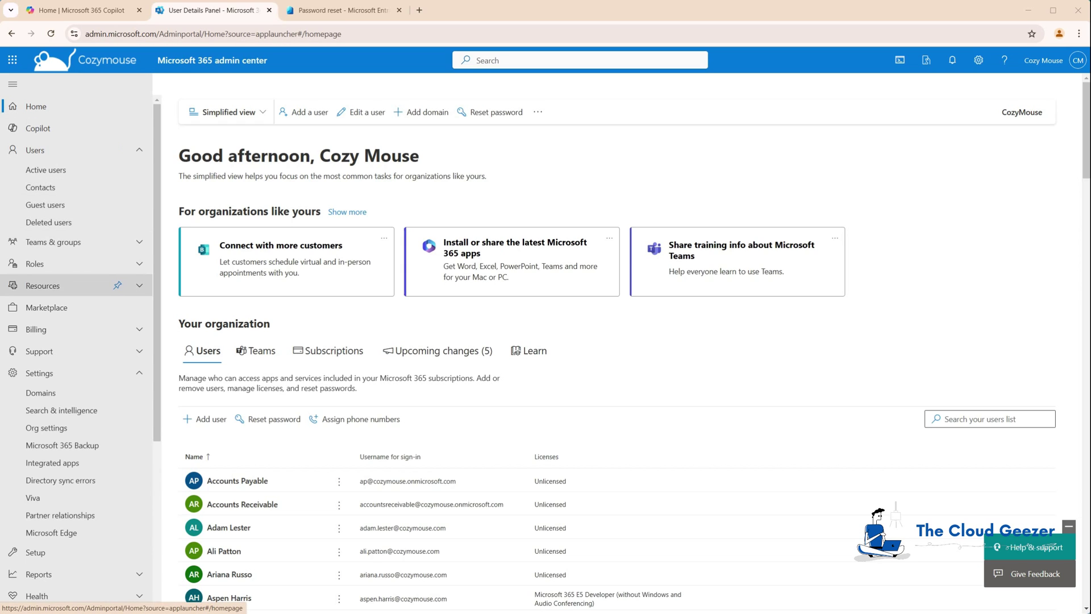
# Scroll down the CozyMouse Microsoft 365 admin home page's user listing
pyautogui.scroll(-3, 76, 284)
# Open Protection > Password reset and switch self-service password reset from None to Selected
pyautogui.scroll(-1, 76, 295)
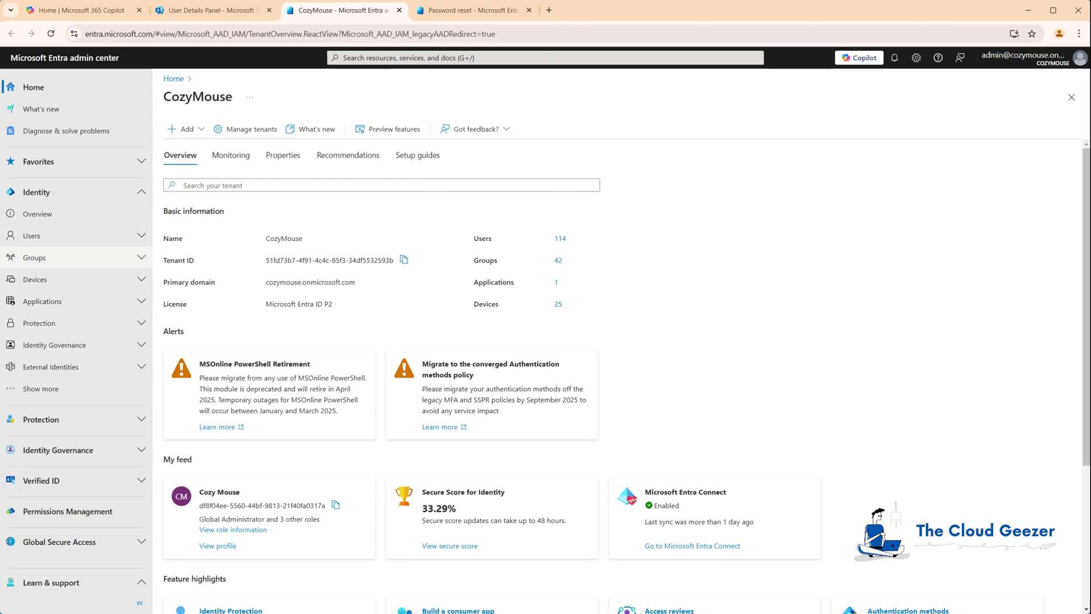
pyautogui.click(42, 419)
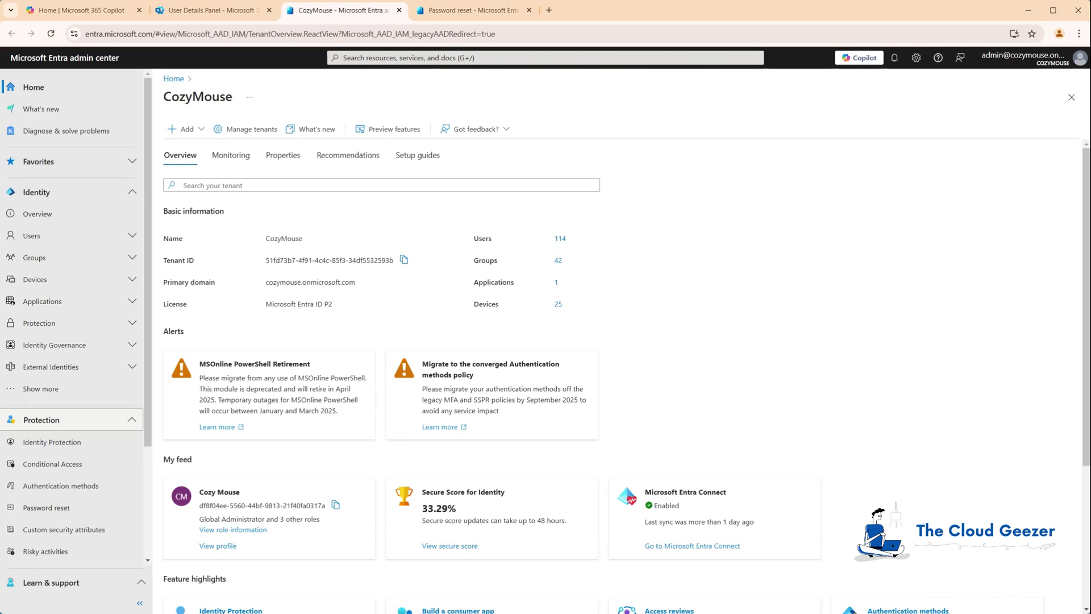
pyautogui.click(48, 506)
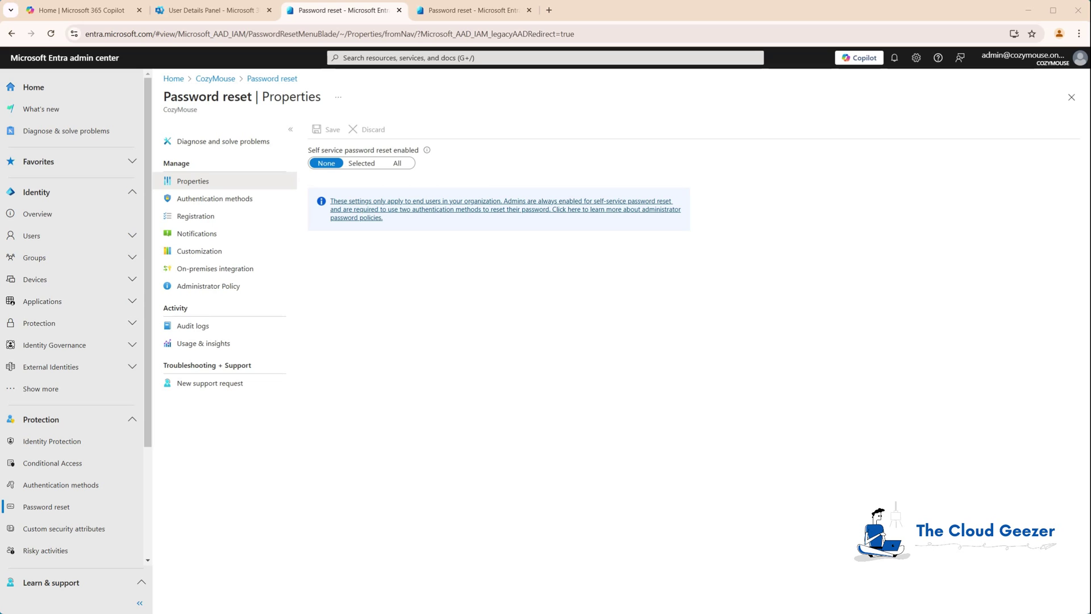
pyautogui.click(361, 163)
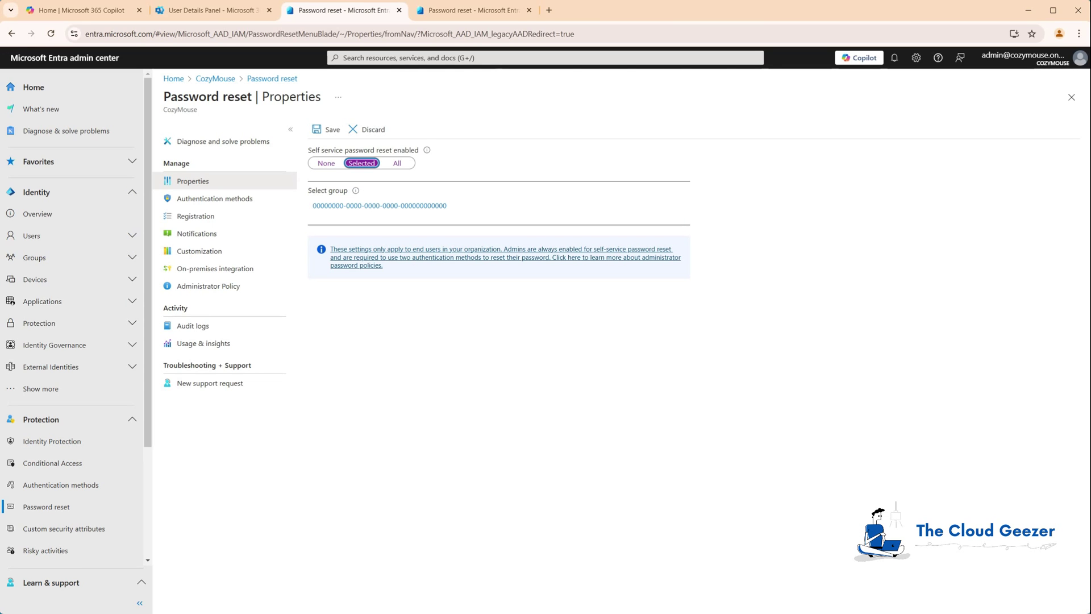
# Choose the Allow SSPR group as the group allowed to use self-service password reset
pyautogui.click(380, 206)
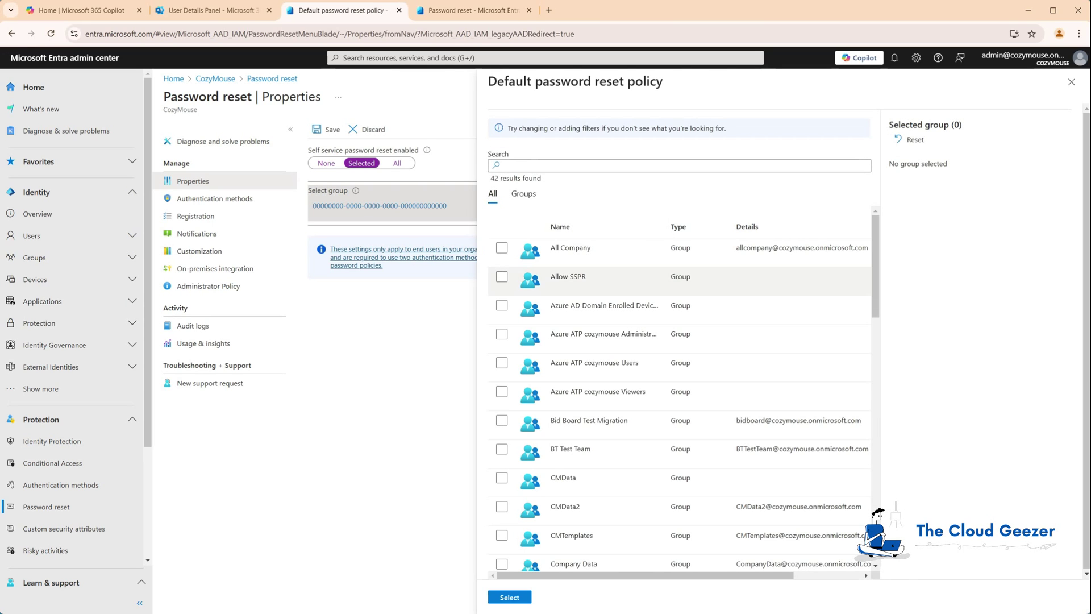
pyautogui.click(501, 277)
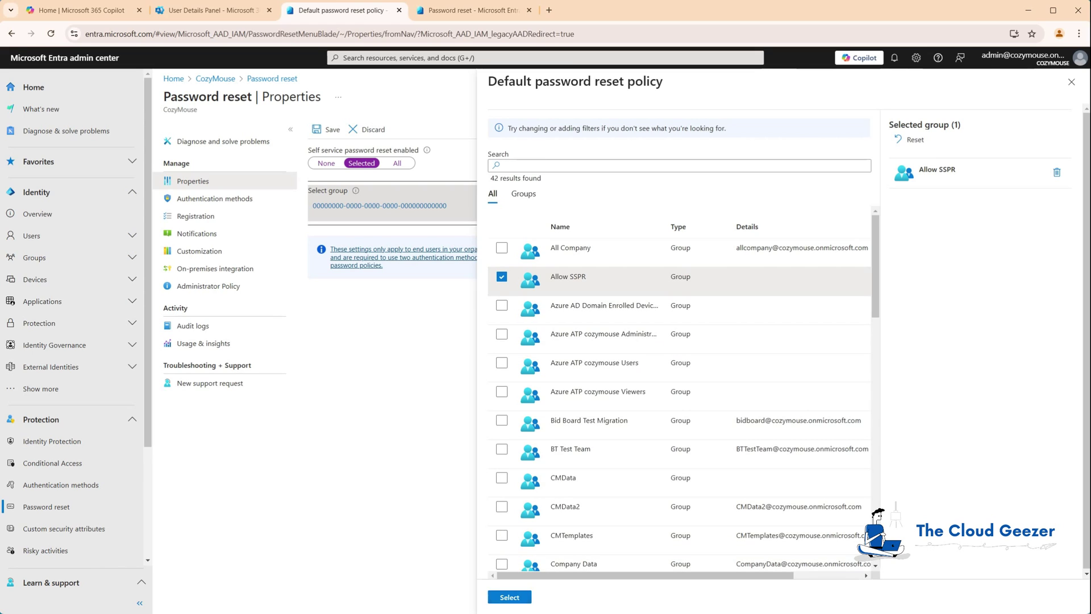
pyautogui.click(509, 597)
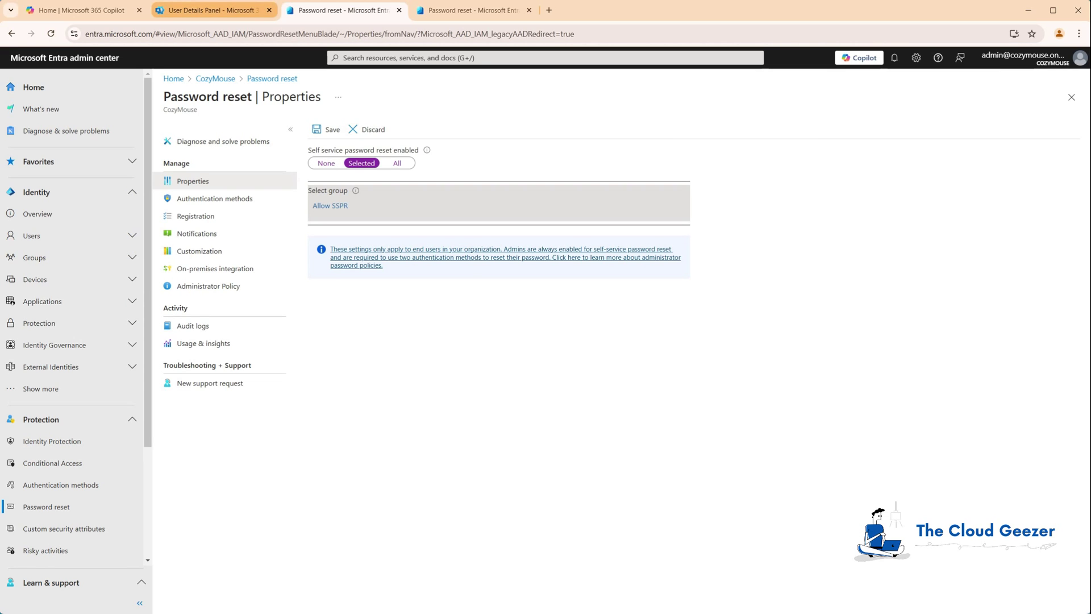
# Verify in Microsoft 365 admin center that the Allow SSPR security group has four members
pyautogui.click(211, 10)
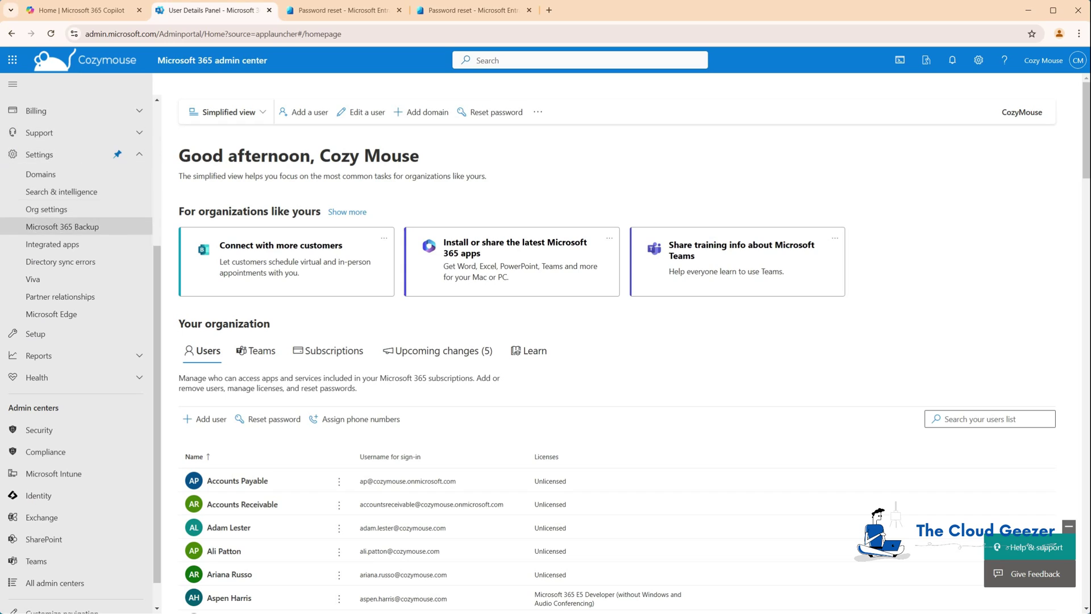
pyautogui.scroll(2, 46, 451)
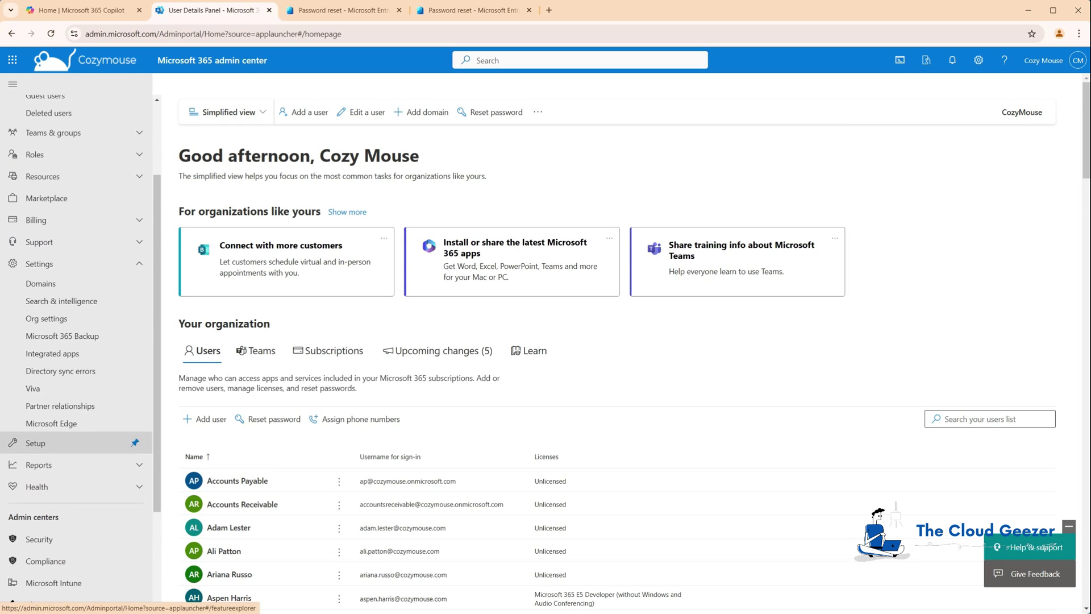
pyautogui.click(53, 133)
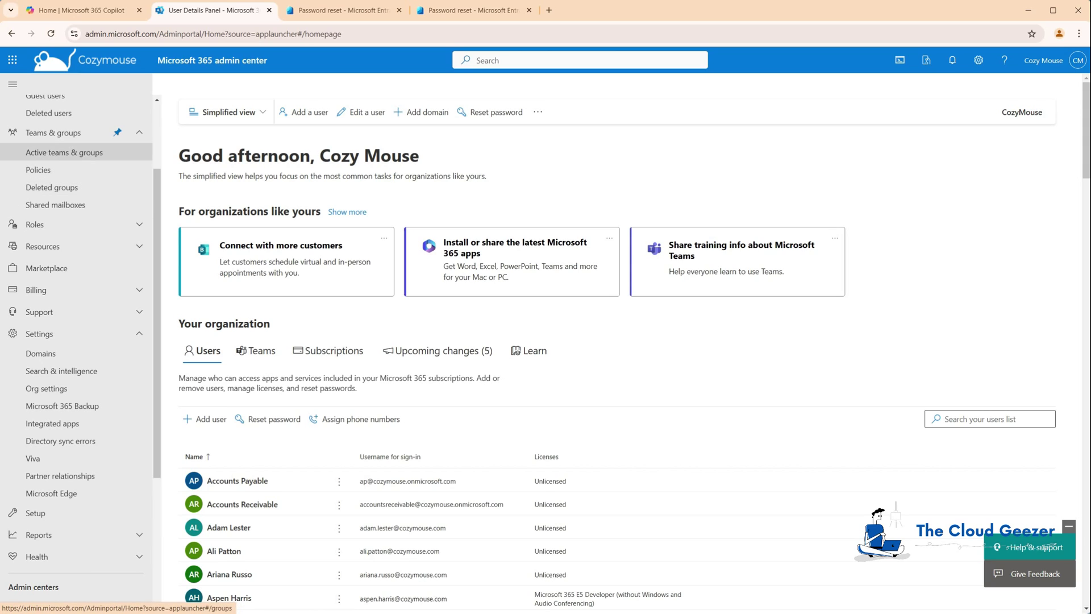
pyautogui.click(65, 152)
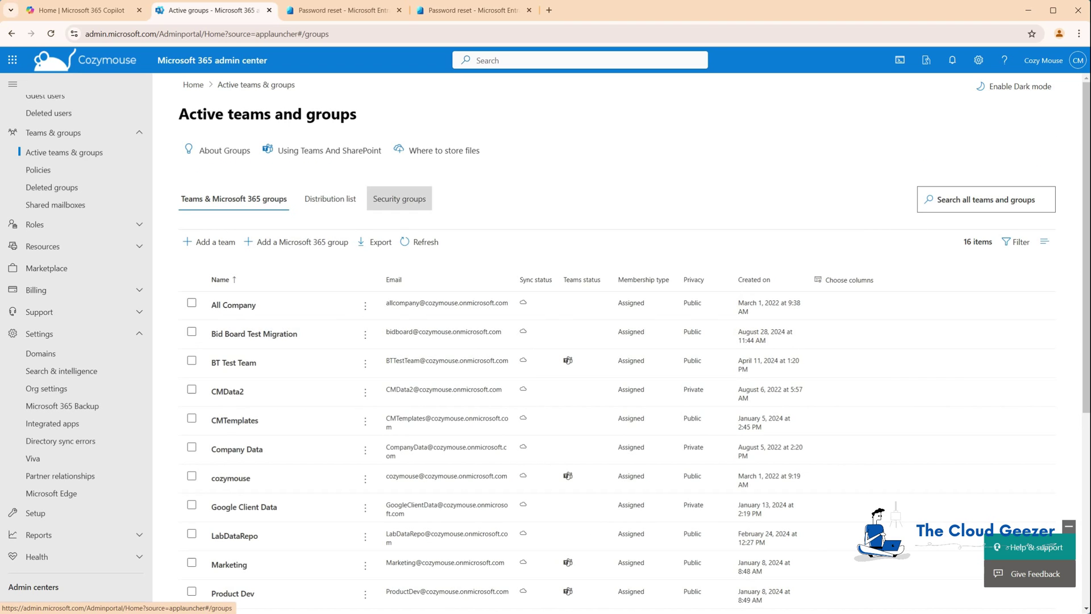
pyautogui.click(399, 198)
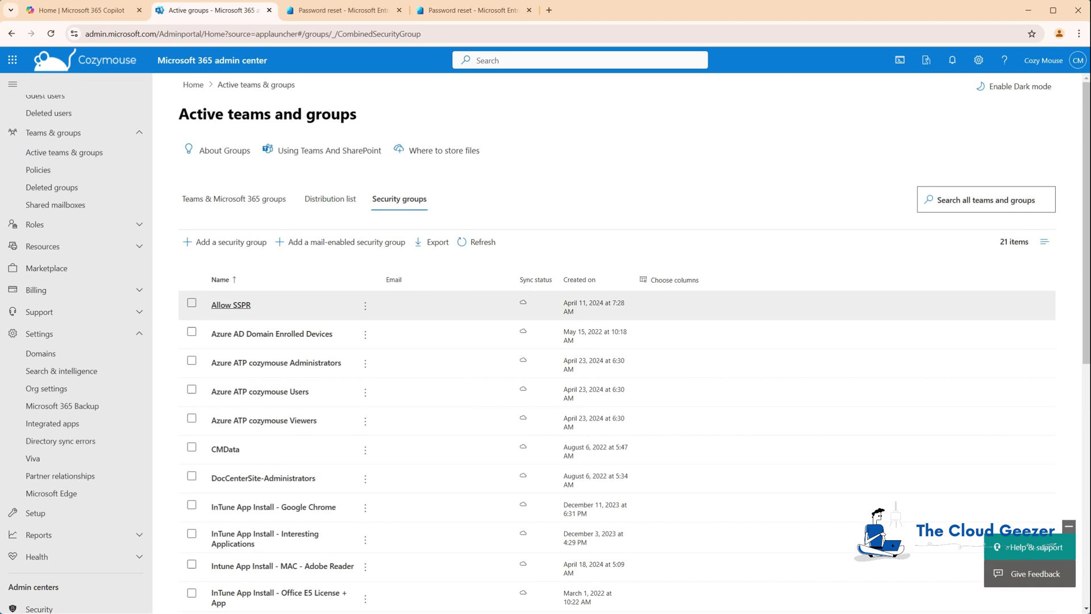
pyautogui.click(231, 305)
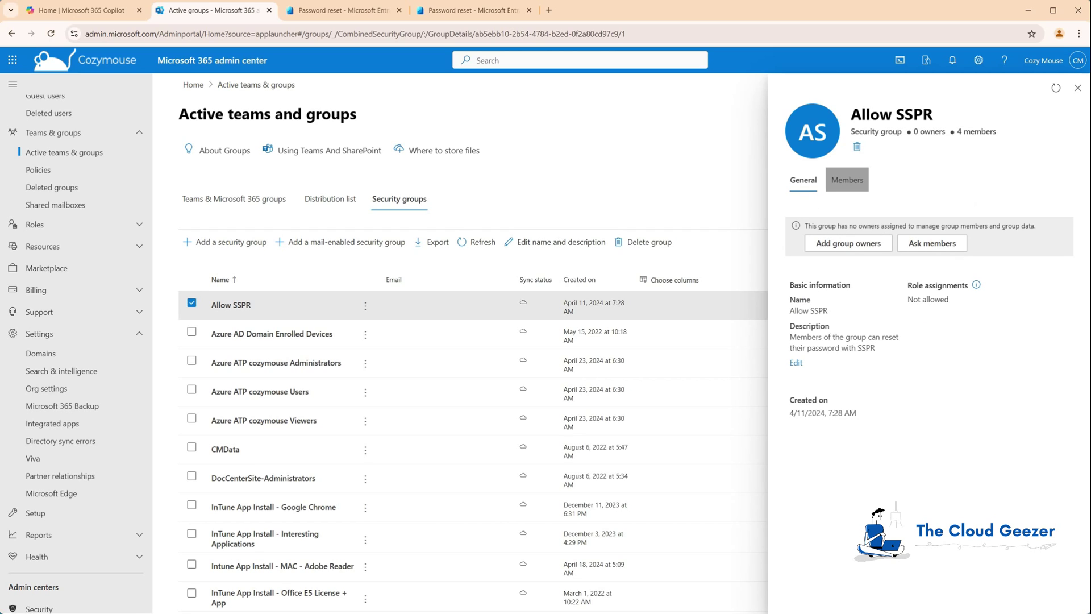
pyautogui.click(847, 180)
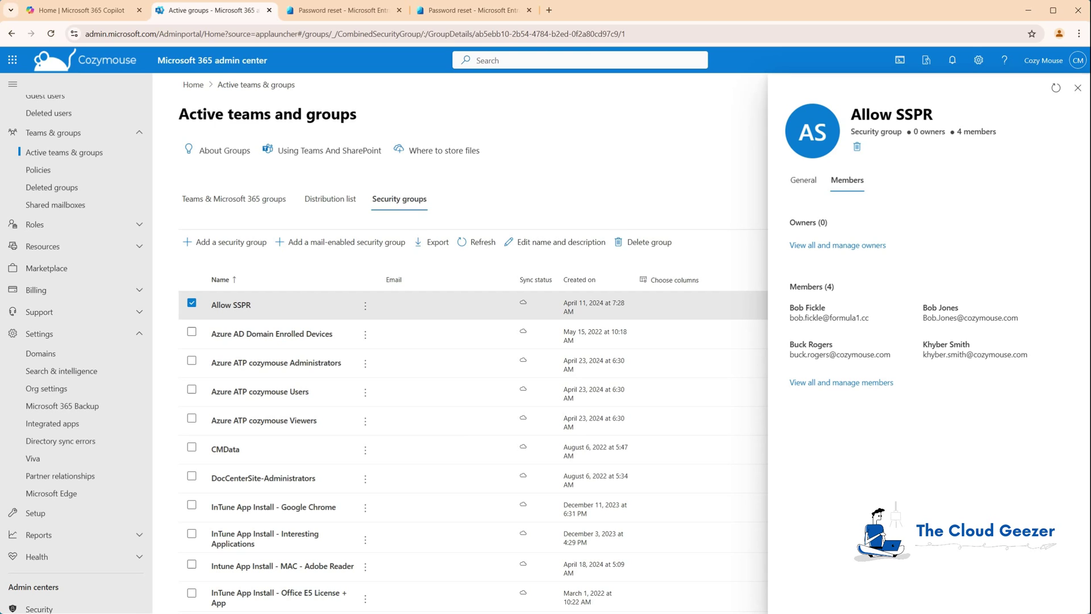
pyautogui.click(1077, 87)
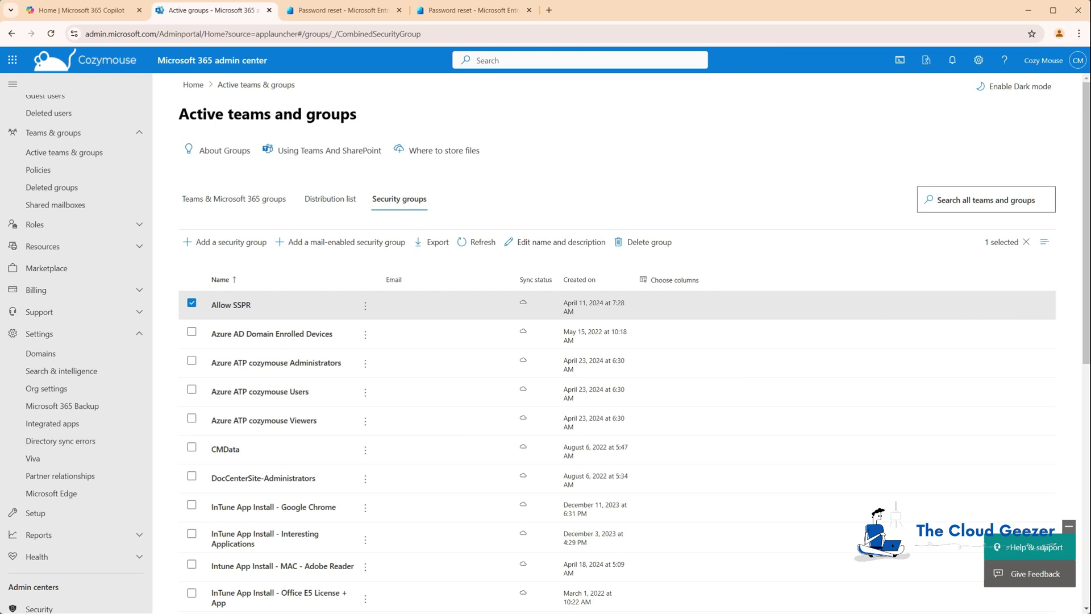
# Save the Allow SSPR-limited password reset policy in Entra and review its authentication methods
pyautogui.click(338, 10)
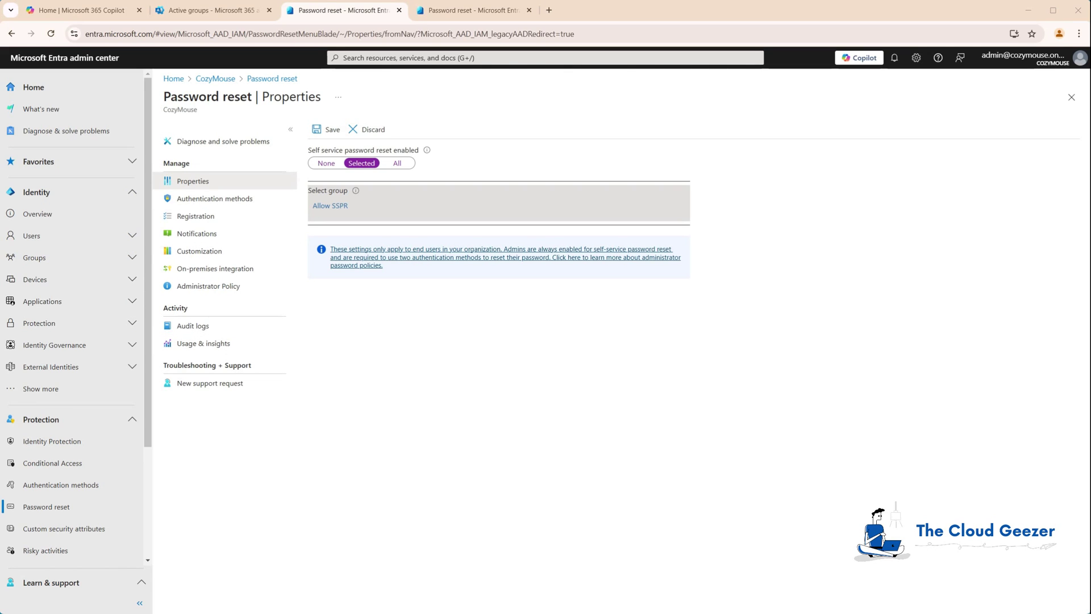
pyautogui.click(328, 129)
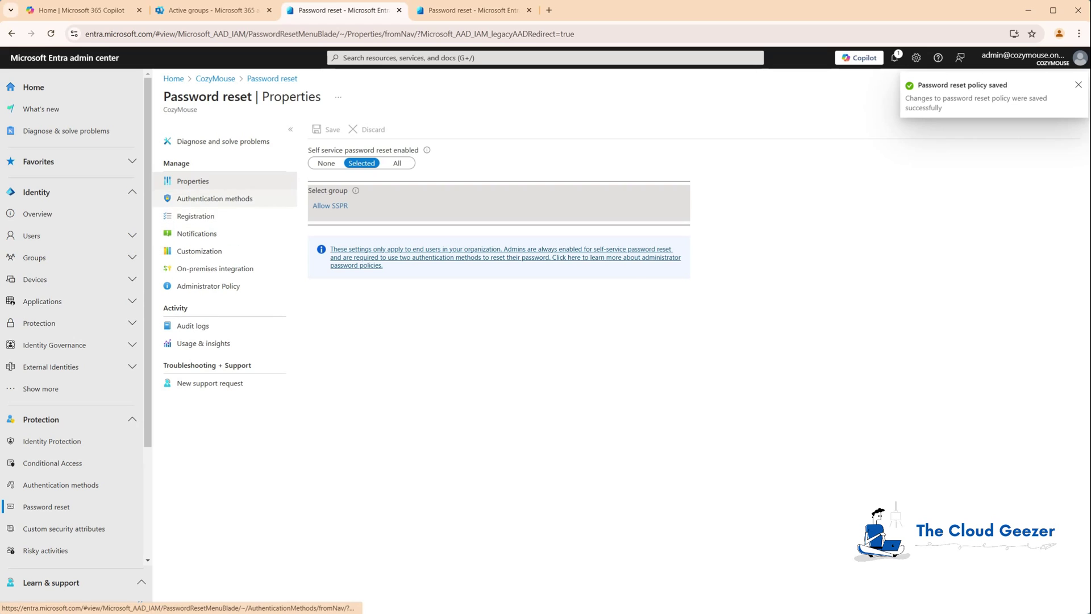
pyautogui.click(215, 198)
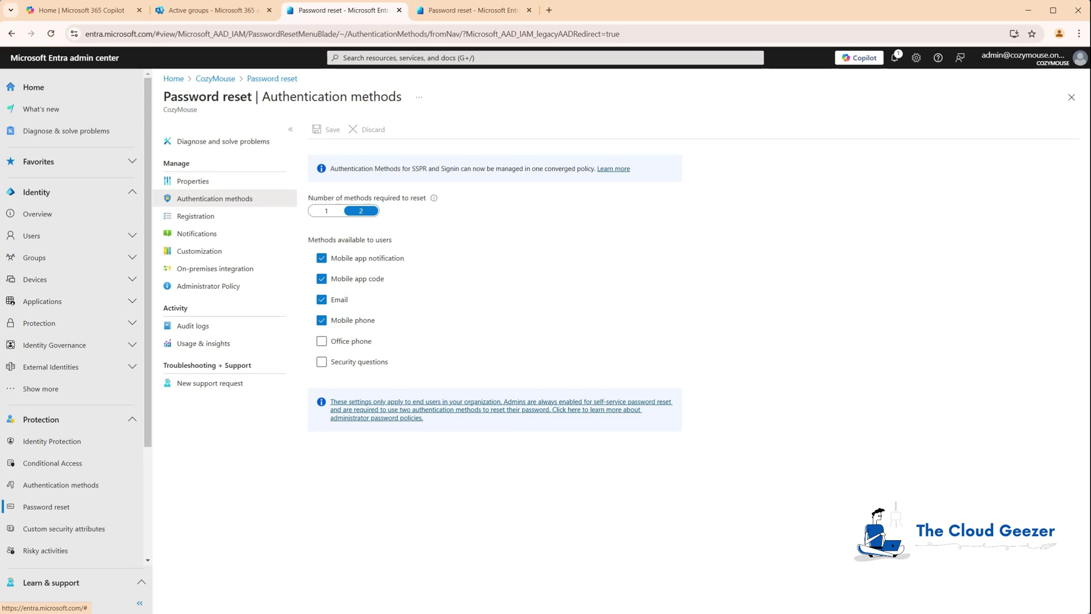
# View Registration settings: registration at sign-in set to No, re-confirmation every 180 days
pyautogui.click(196, 216)
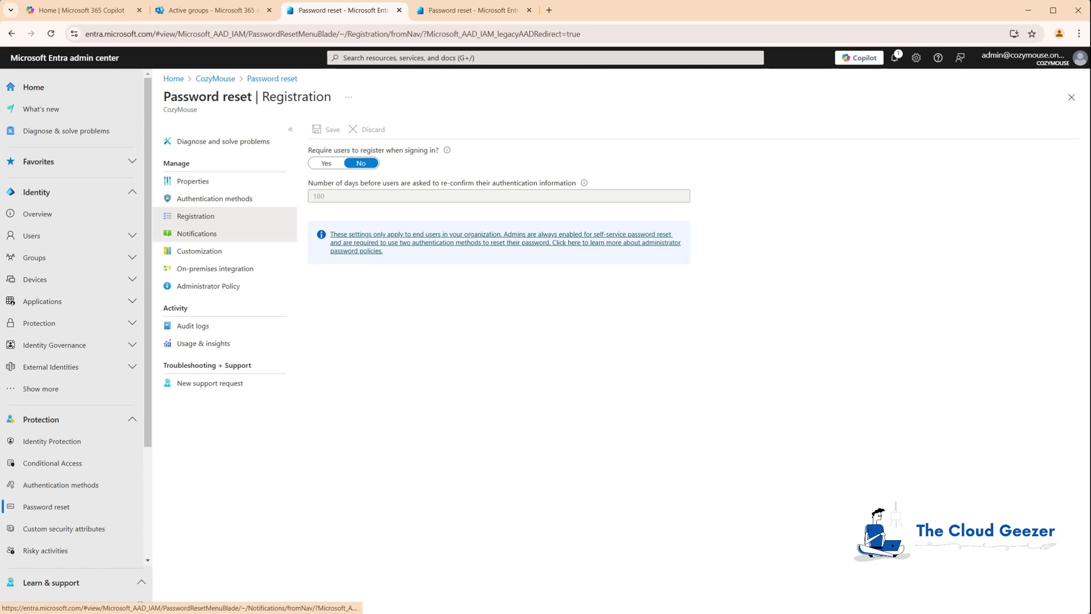
# View Notifications settings, with user and all-admin reset notifications both set to Yes
pyautogui.click(196, 234)
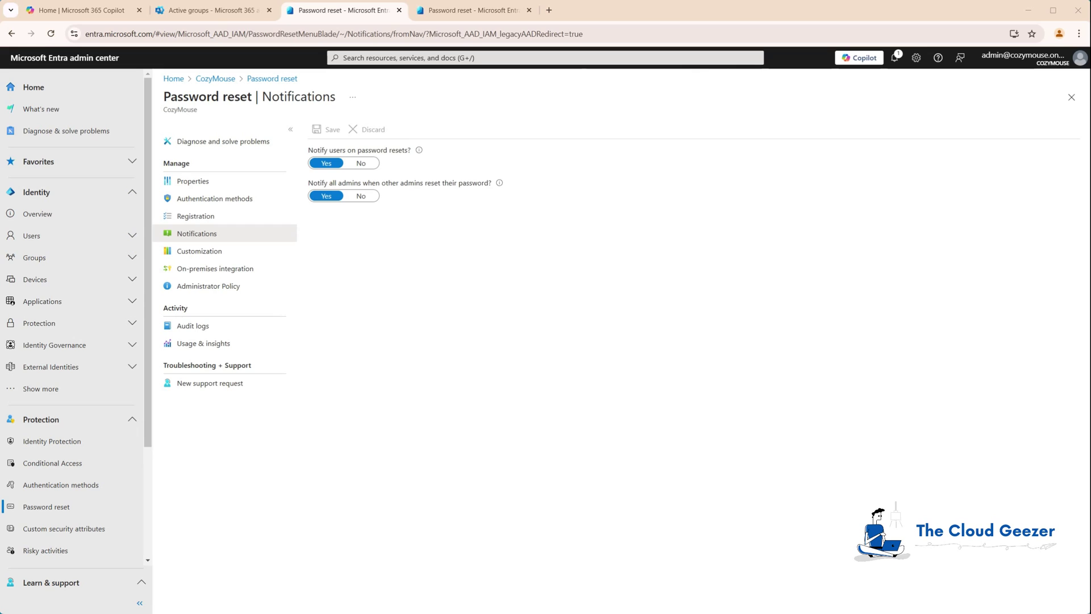
# View Customization settings, with helpdesk link customization set to No
pyautogui.click(199, 251)
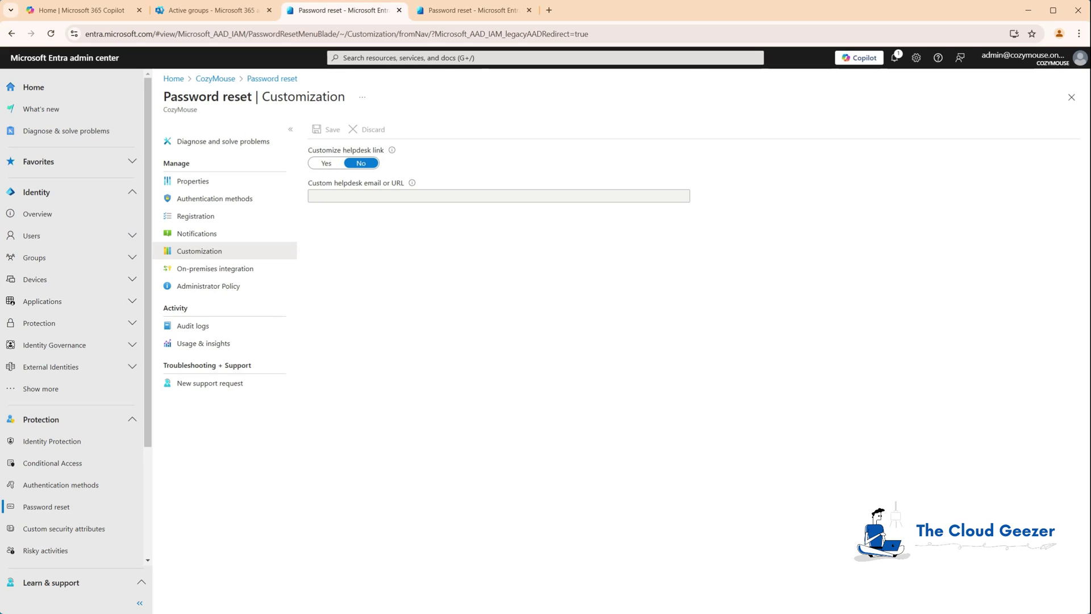
# Review On-premises integration writeback options and the unlock-accounts info tip
pyautogui.click(215, 269)
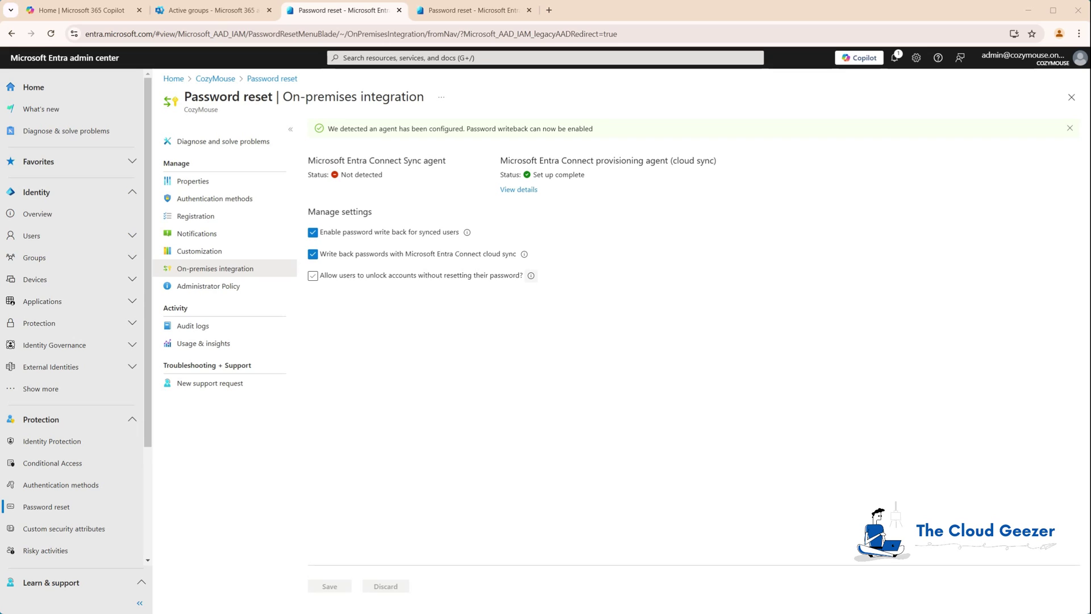
pyautogui.moveTo(531, 275)
# Return to Password reset Properties, then choose the test user's account in the sign-in picker
pyautogui.click(193, 180)
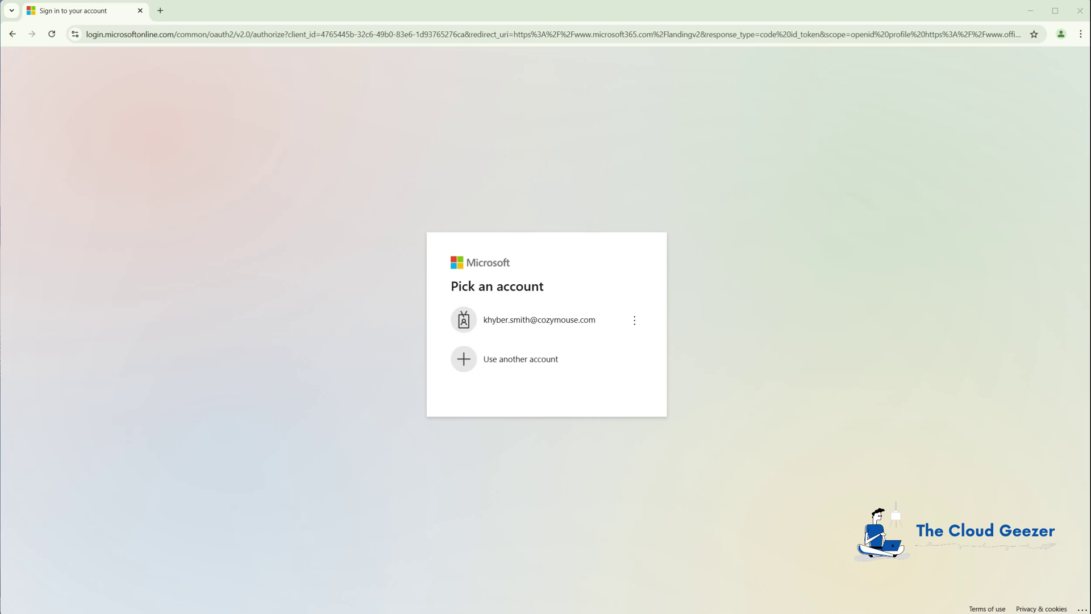
pyautogui.click(539, 320)
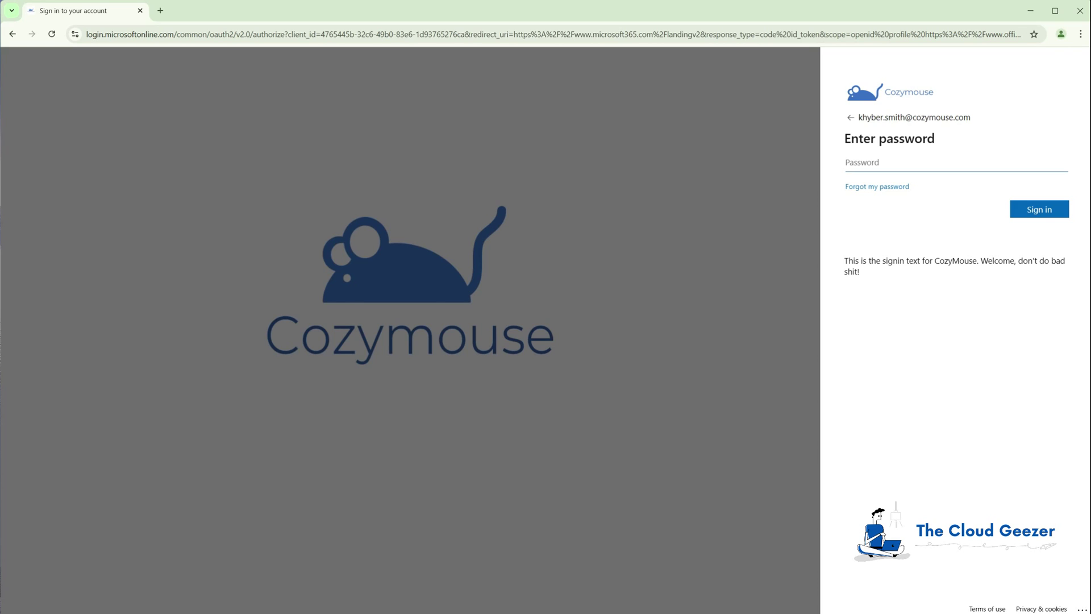
# Start Forgot my password, enter the captcha characters, and submit the account
pyautogui.click(877, 187)
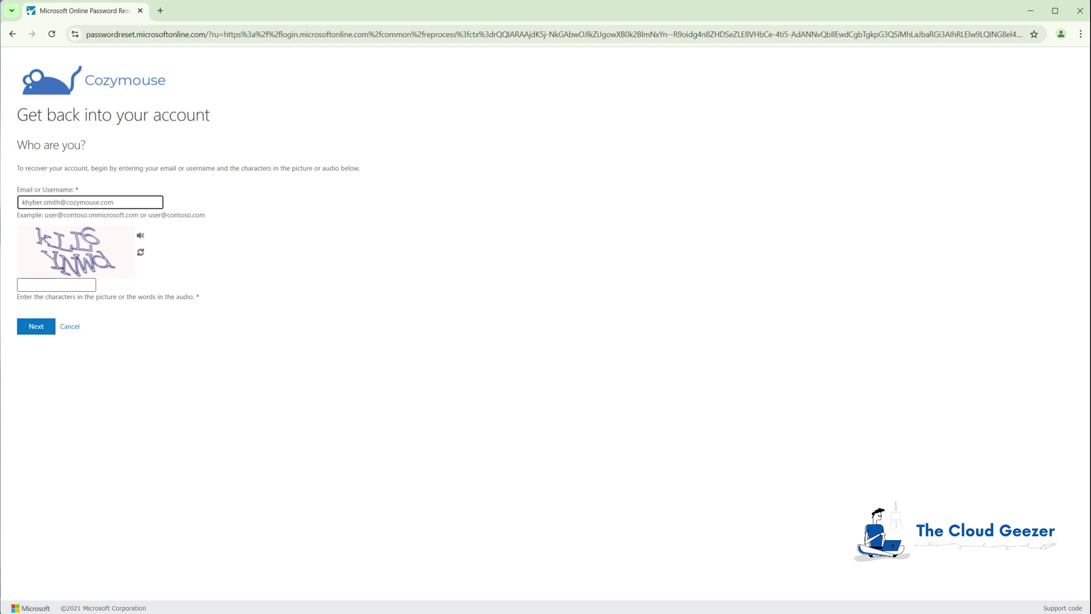
pyautogui.click(56, 284)
pyautogui.write('kLI')
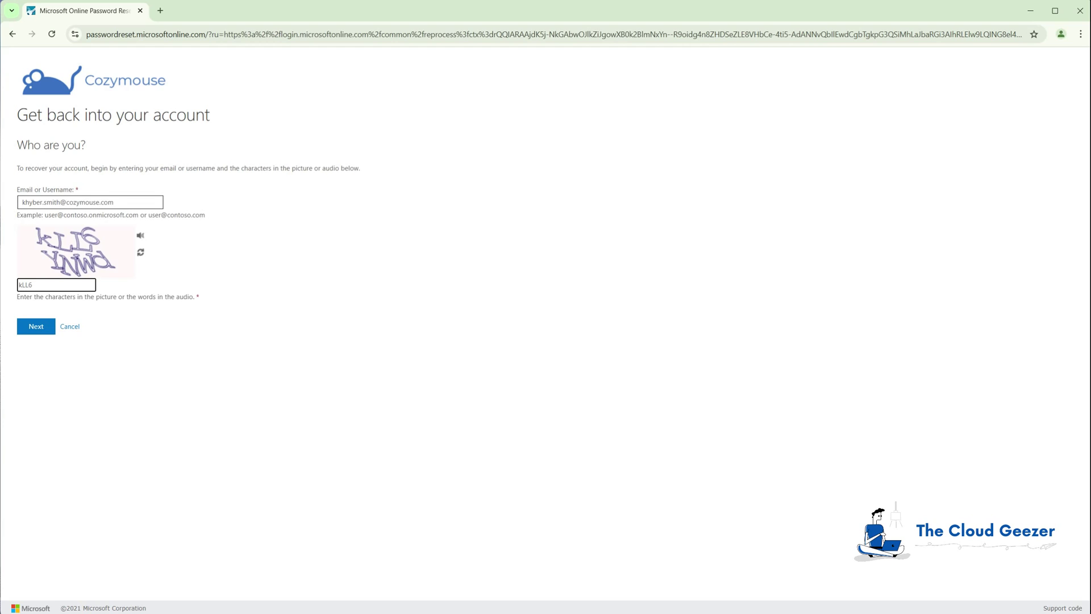
pyautogui.write('6YNWd')
pyautogui.click(36, 327)
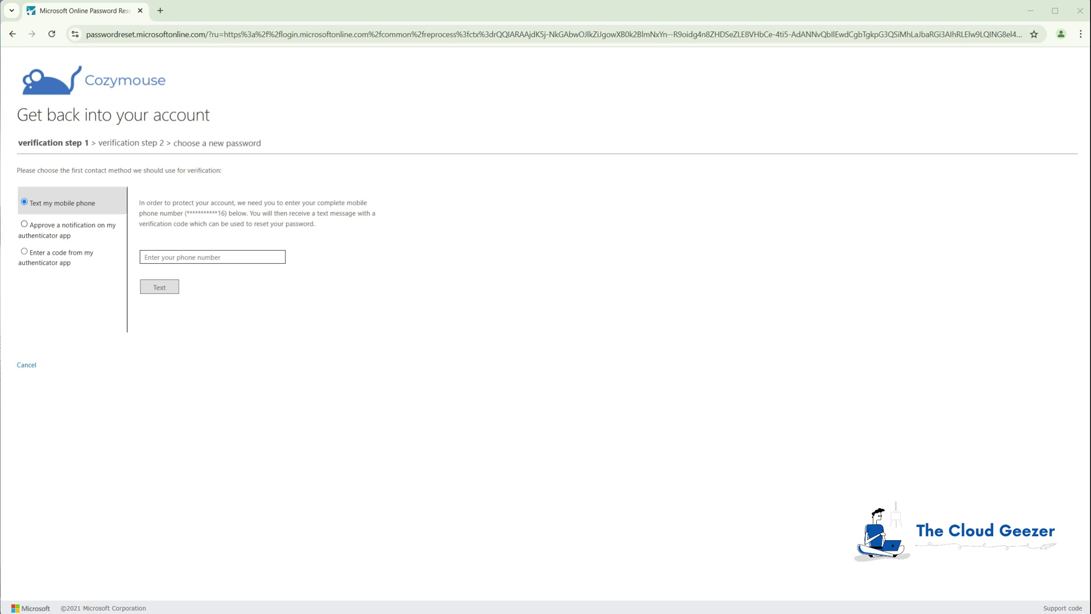
# Pass verification step 1 with an authenticator app notification approval, then select the mobile phone field
pyautogui.click(24, 224)
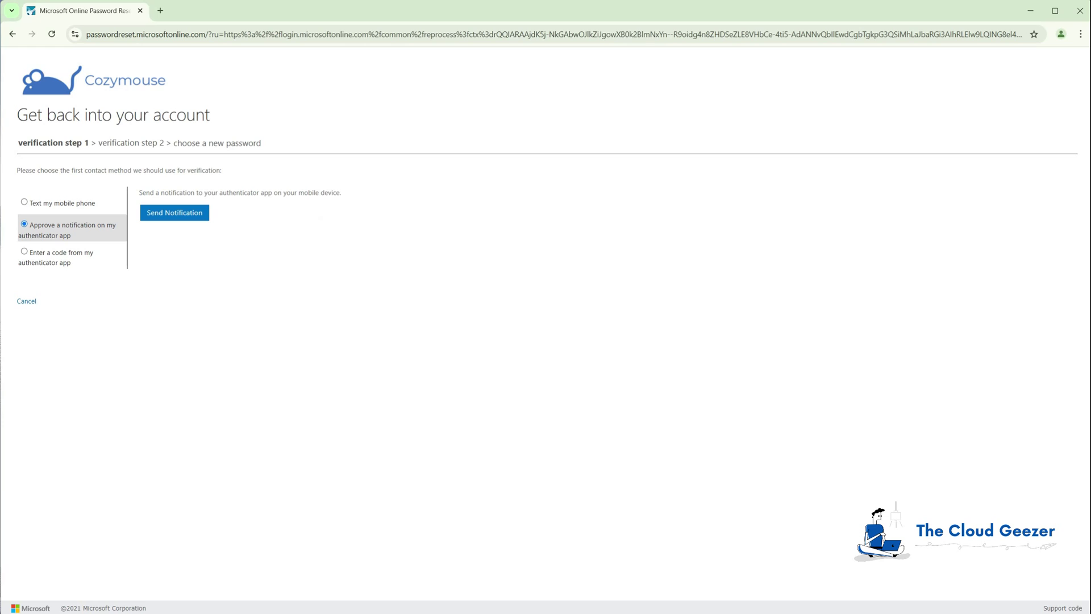
pyautogui.click(175, 212)
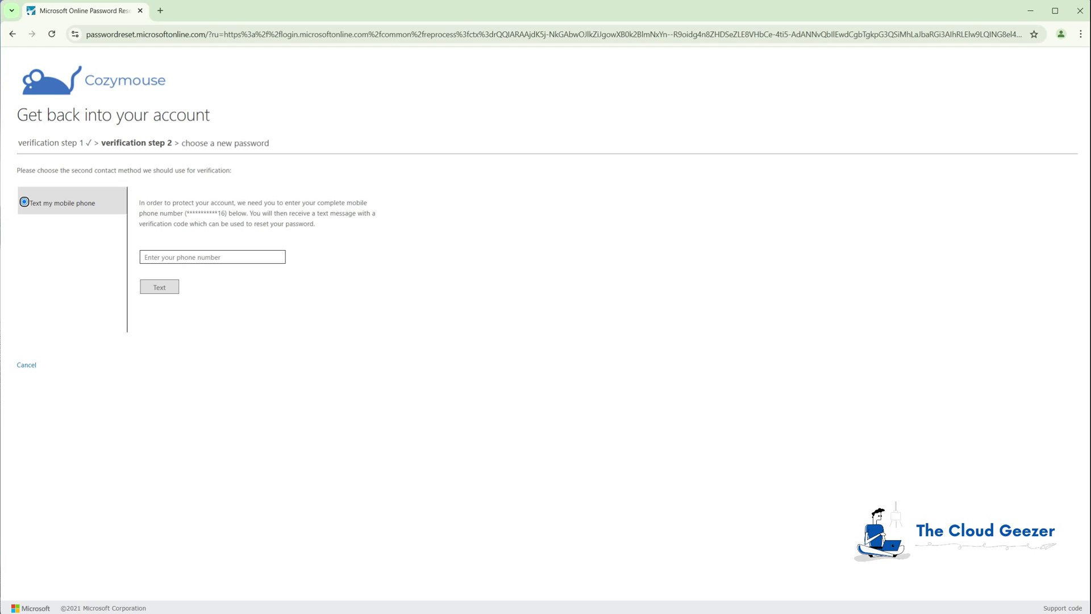
pyautogui.click(144, 257)
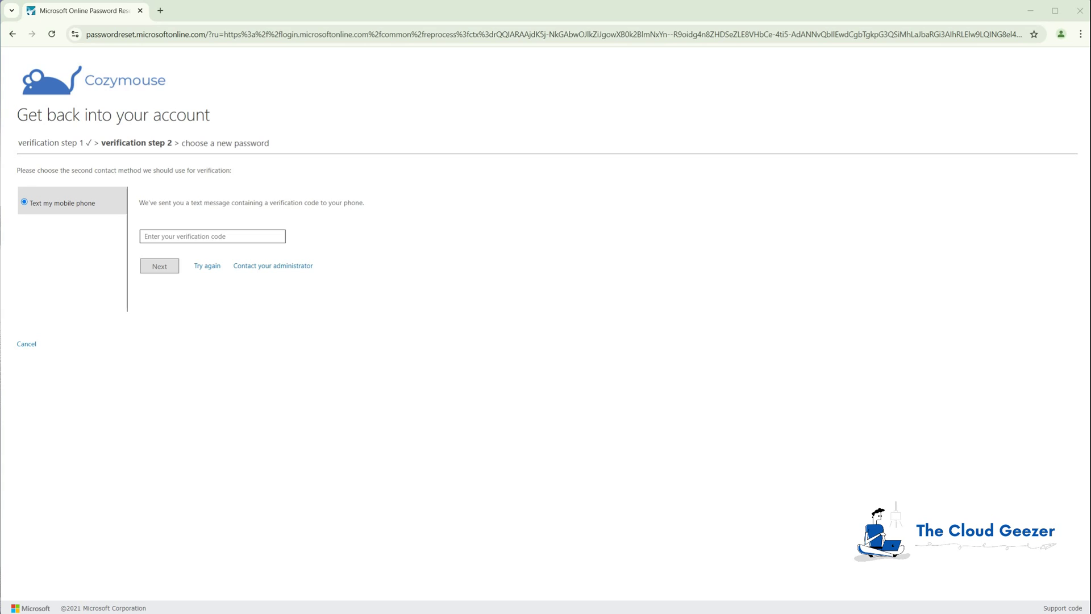
# Enter the texted verification code and submit it to pass verification step 2
pyautogui.click(213, 236)
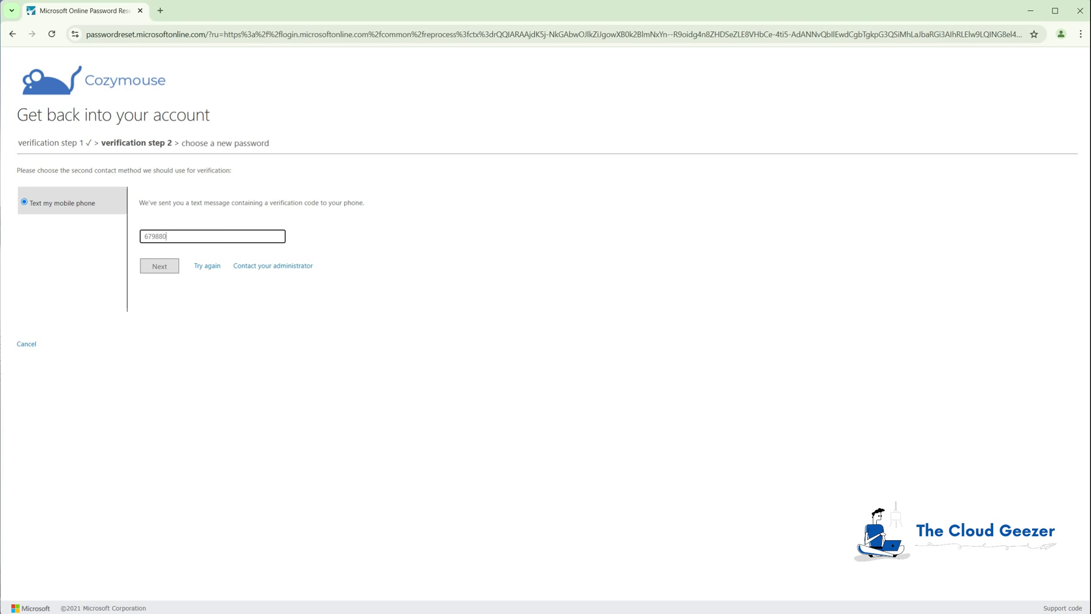
pyautogui.click(159, 266)
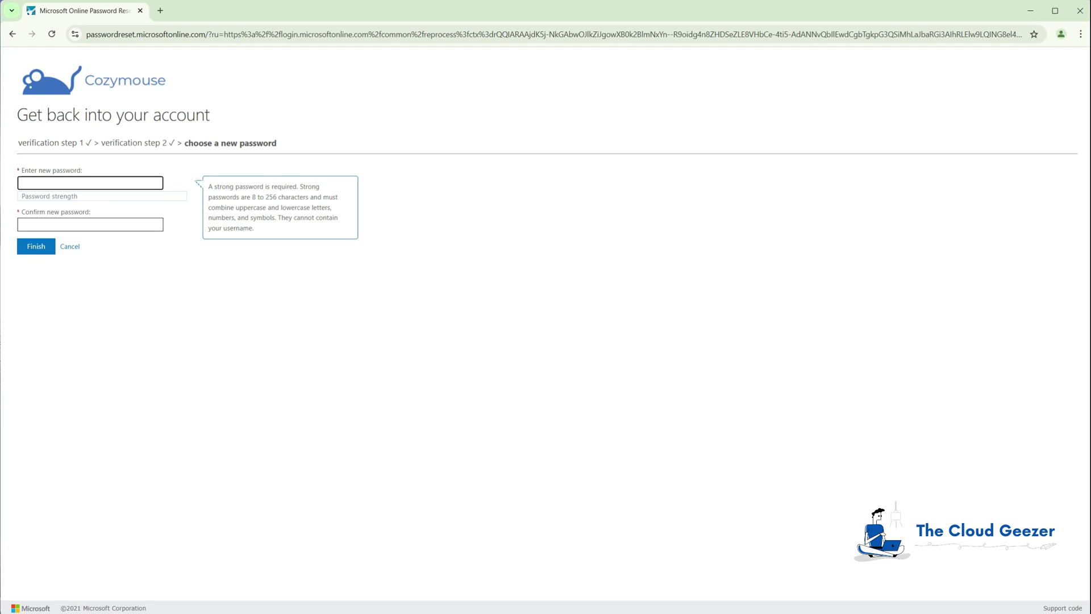
# Enter and confirm the new password, finish the reset, and decline Chrome's offer to save it
pyautogui.write('********')
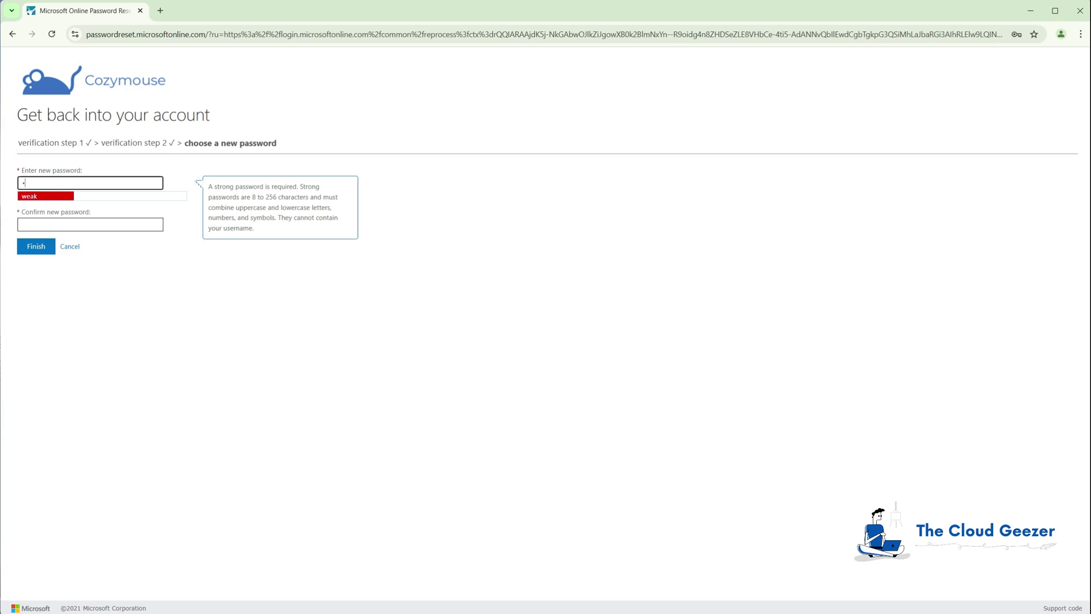
pyautogui.write('**')
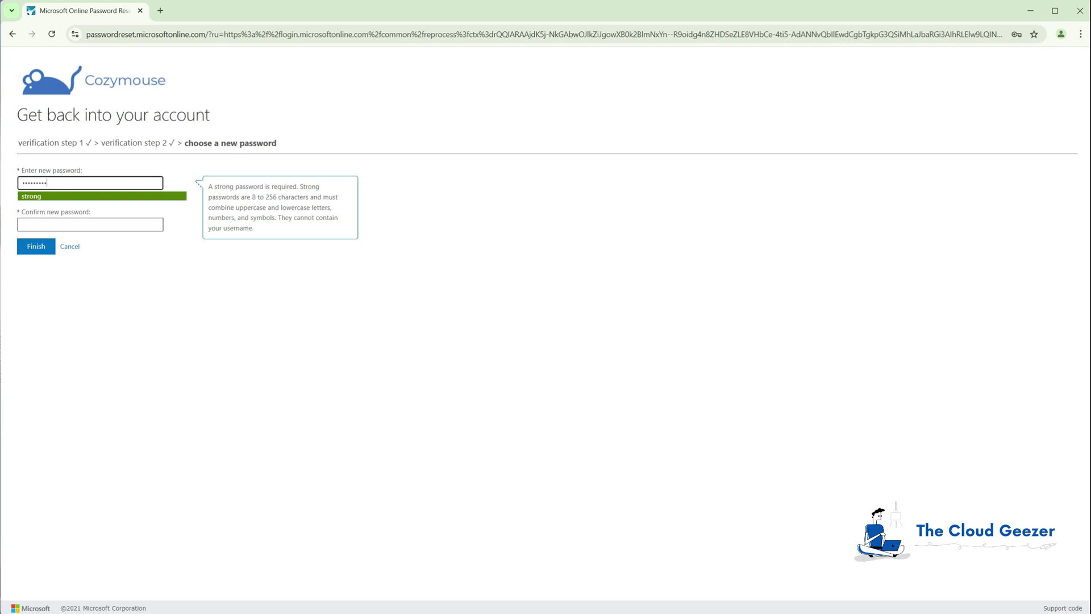
pyautogui.press('Tab')
pyautogui.write('*******')
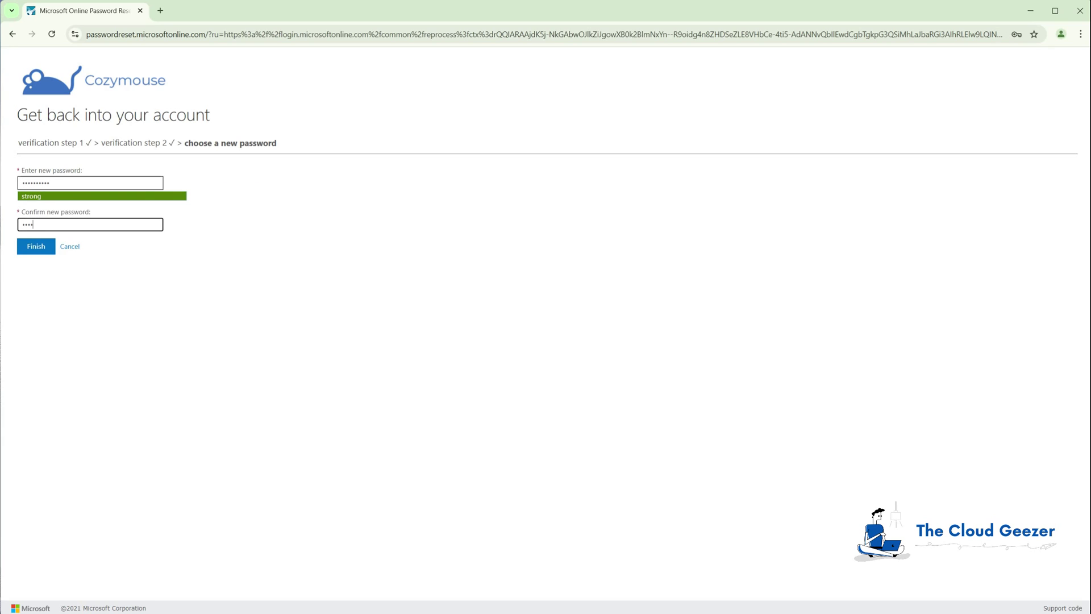
pyautogui.write('***')
pyautogui.press('Tab')
pyautogui.press('Return')
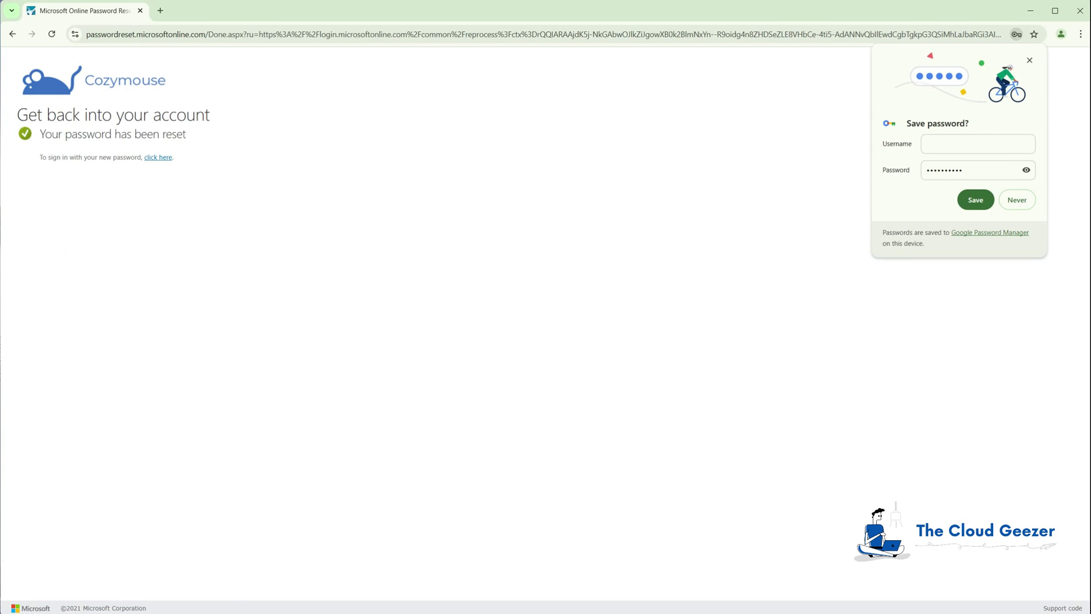
pyautogui.click(1017, 200)
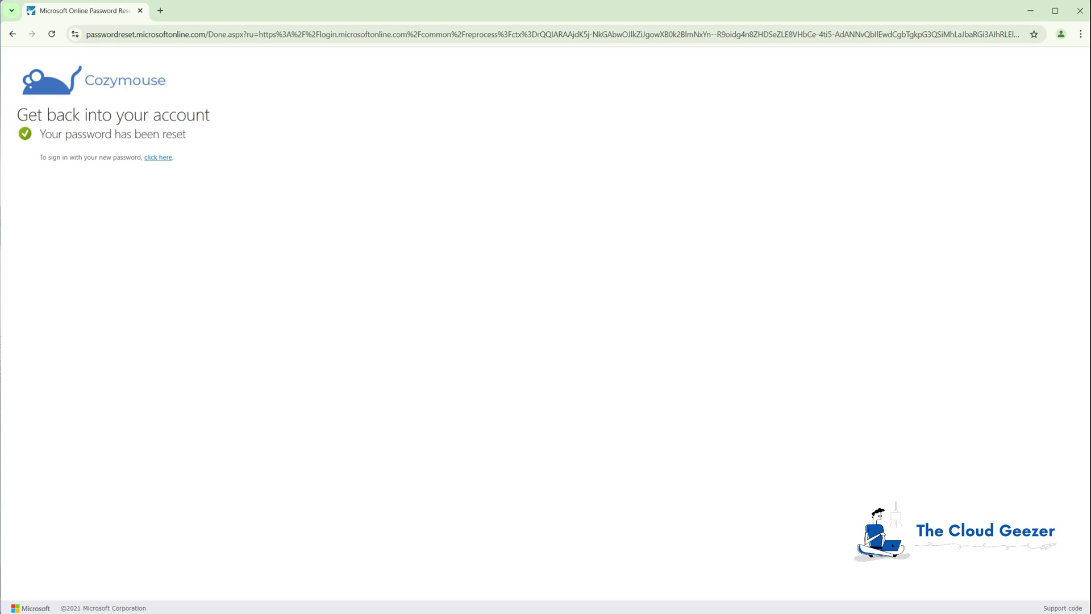
# Sign back in as the test user with the new password, answering No to Stay signed in
pyautogui.click(158, 158)
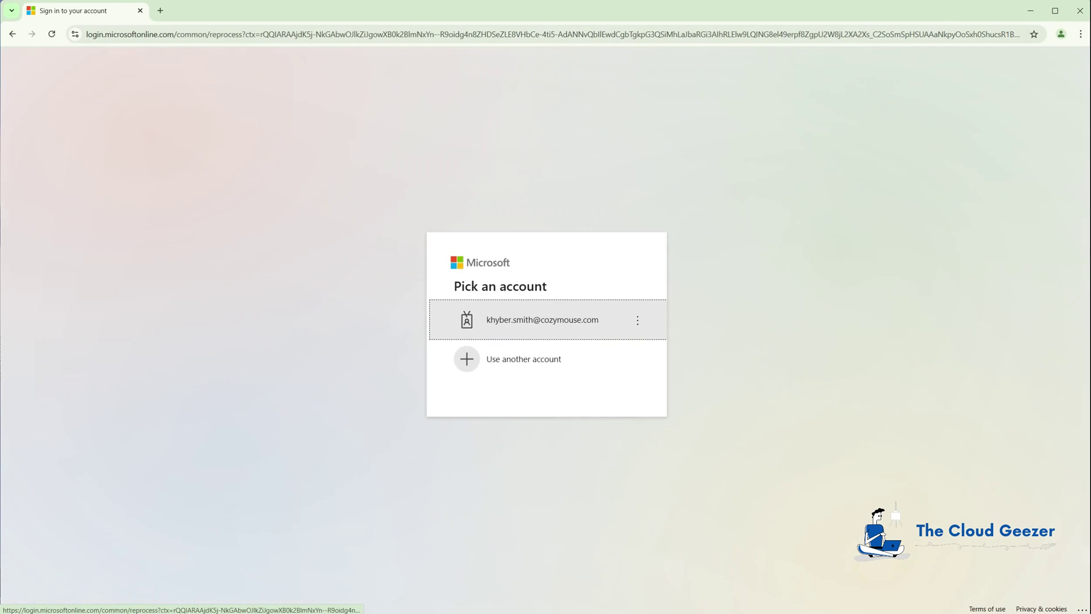
pyautogui.press('Return')
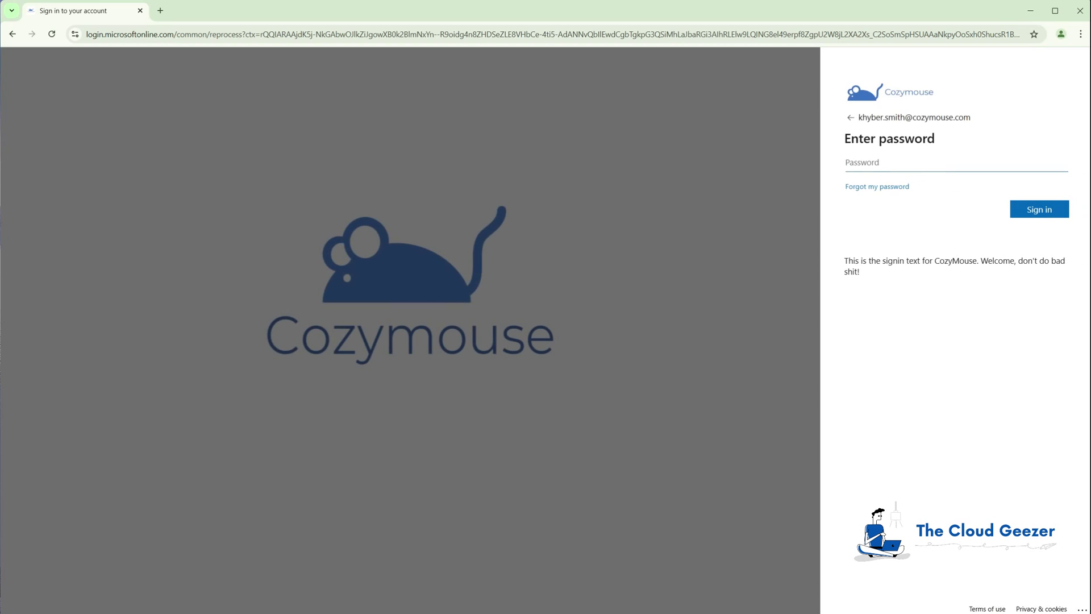
pyautogui.write('••••••••')
pyautogui.press('Return')
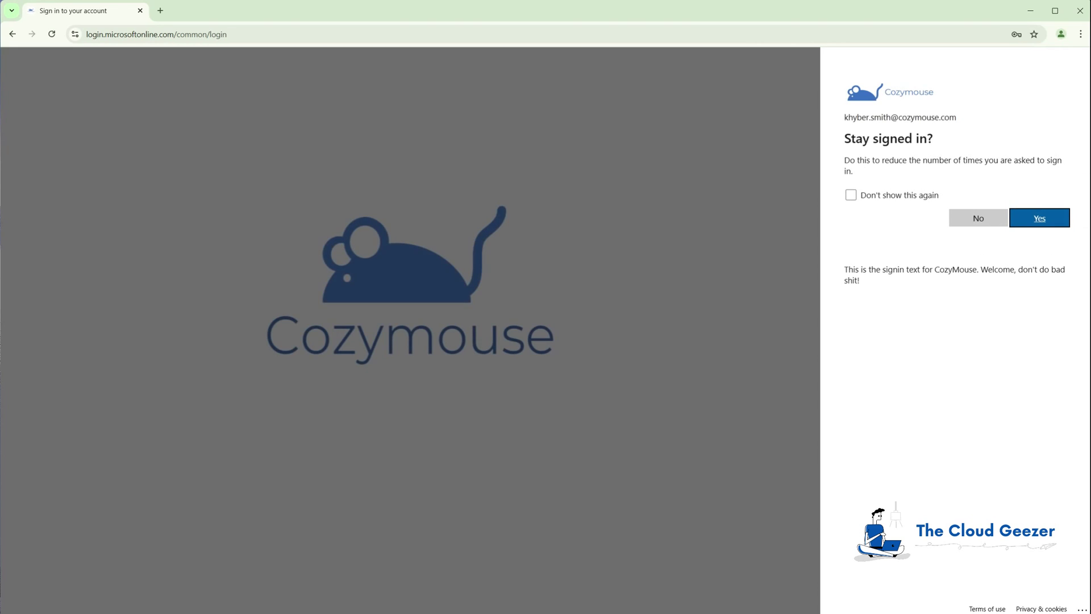
pyautogui.click(978, 218)
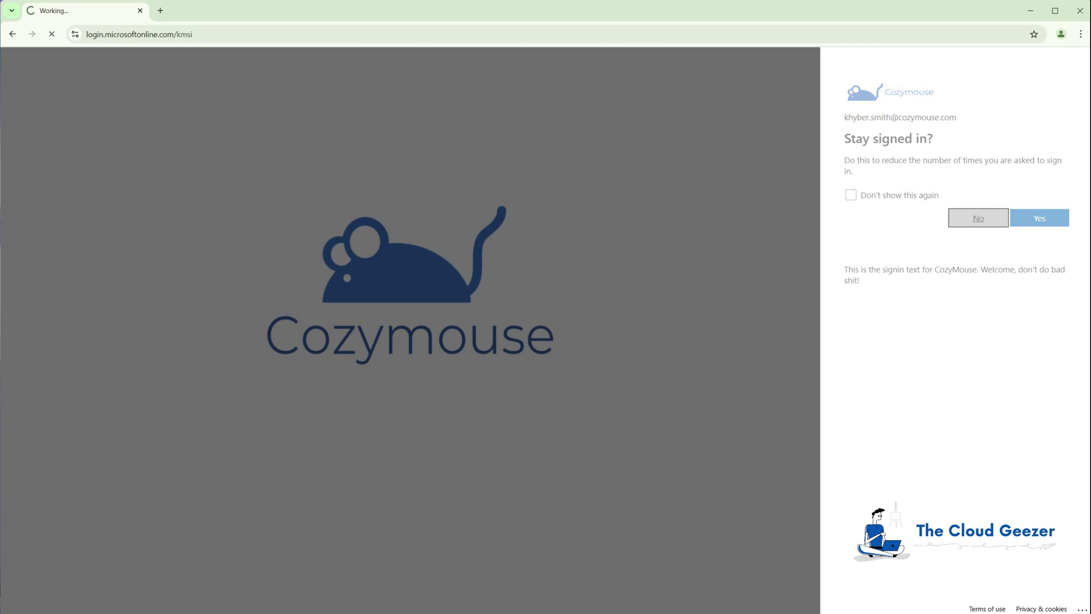